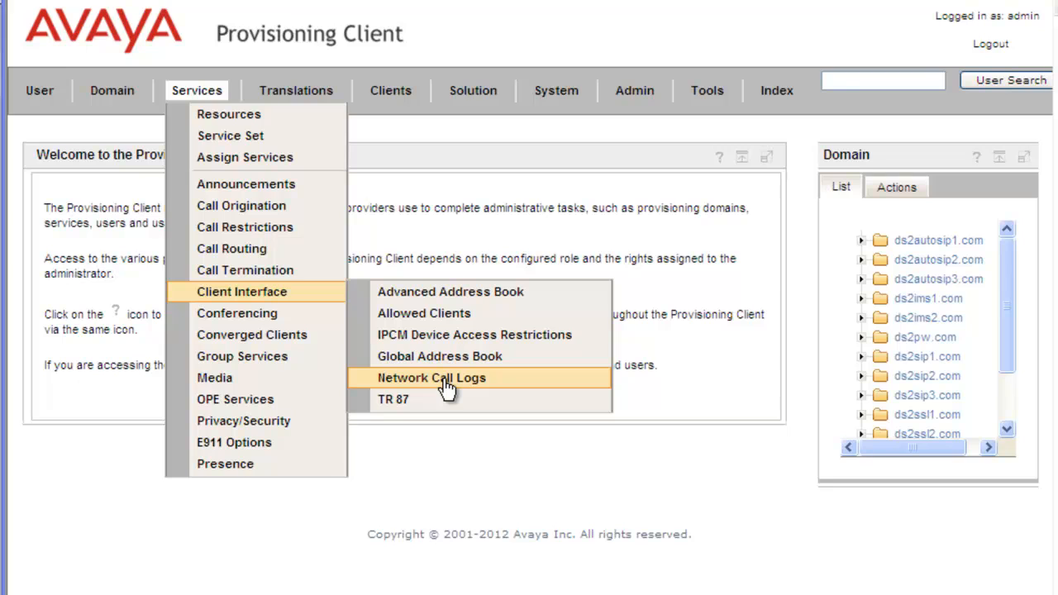
# Open the Network Call Logs service and paste KevinTesting as the new system profile name
pyautogui.click(446, 385)
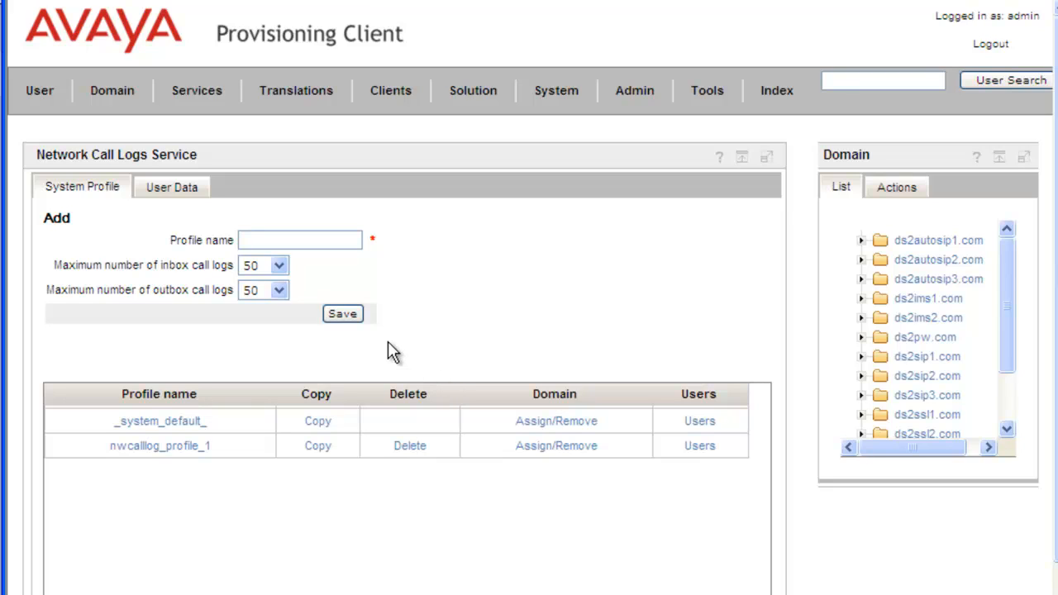
pyautogui.click(271, 240)
pyautogui.write('KevinTesting')
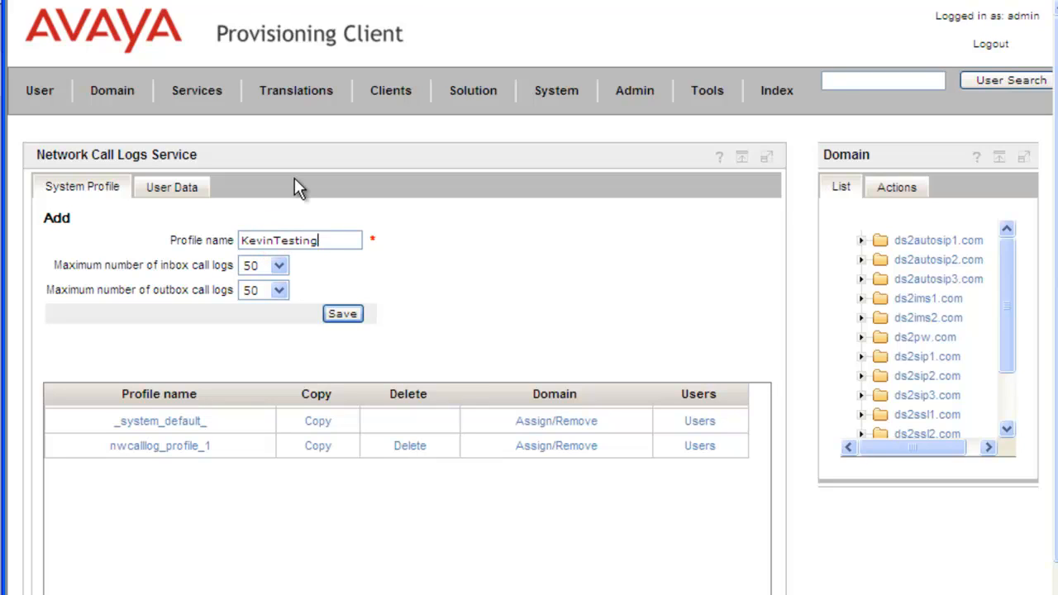
# Set the maximum inbox call logs to 10 and outbox call logs to 25, and save the profile
pyautogui.click(282, 265)
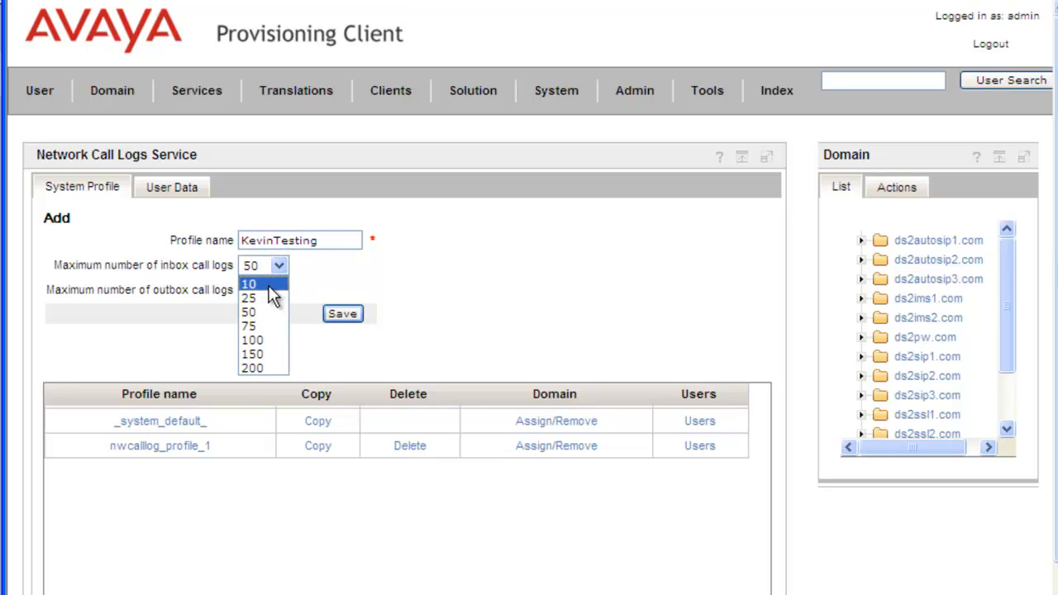
pyautogui.click(268, 285)
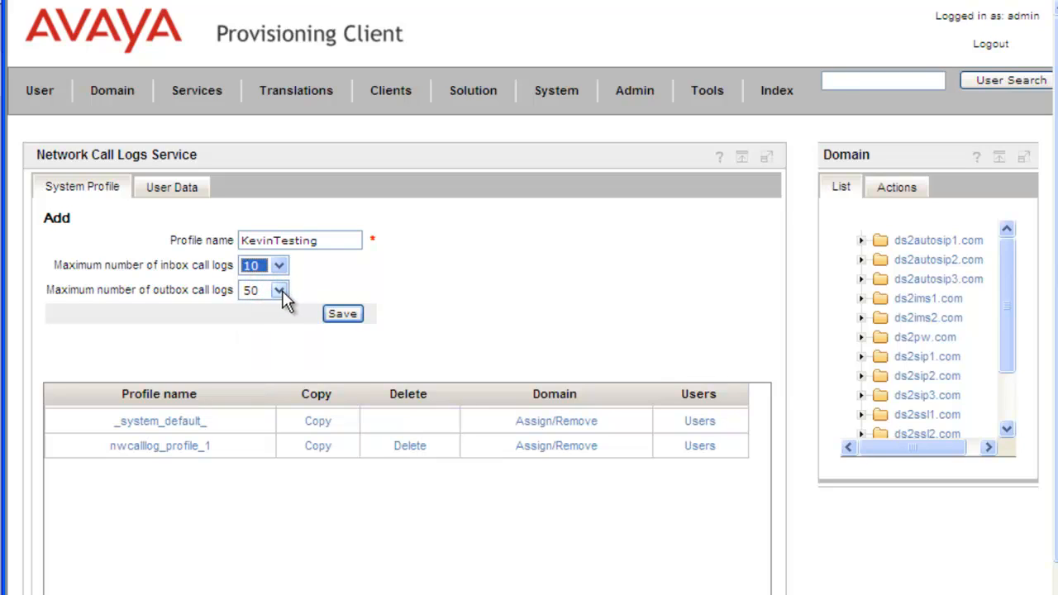
pyautogui.click(280, 291)
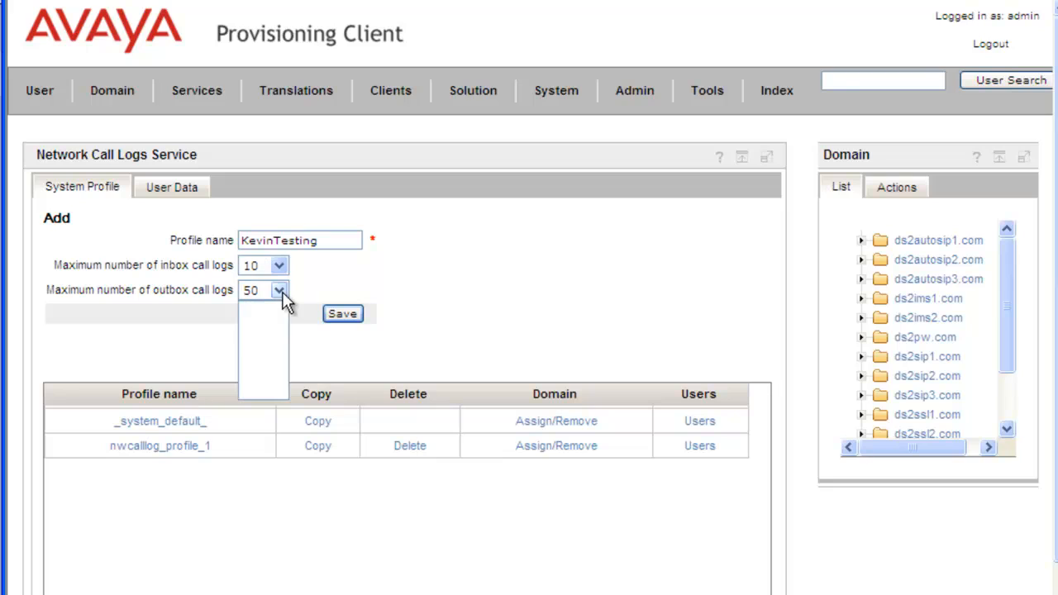
pyautogui.click(274, 322)
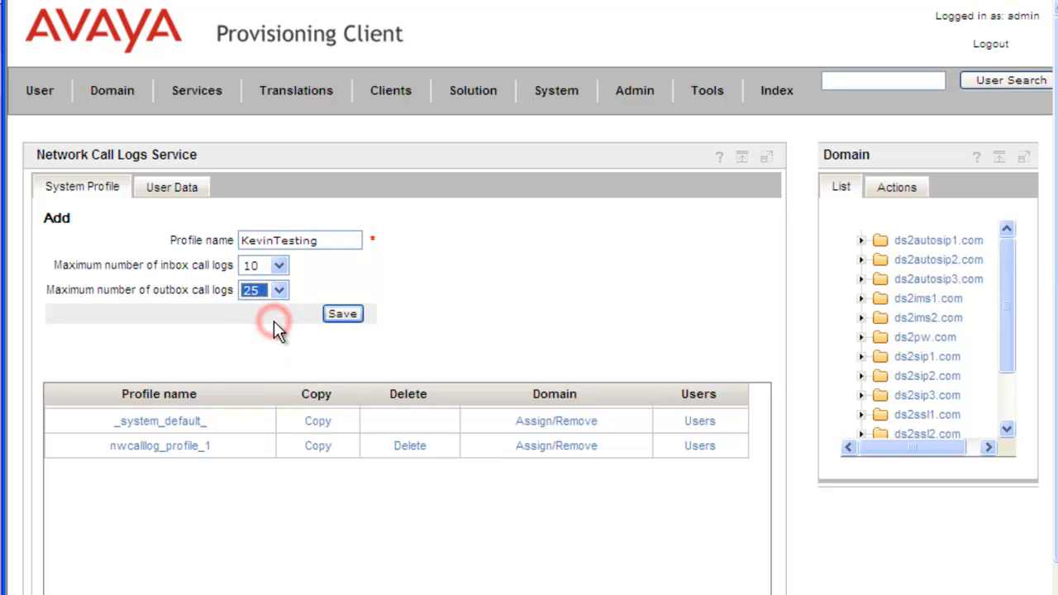
pyautogui.click(342, 314)
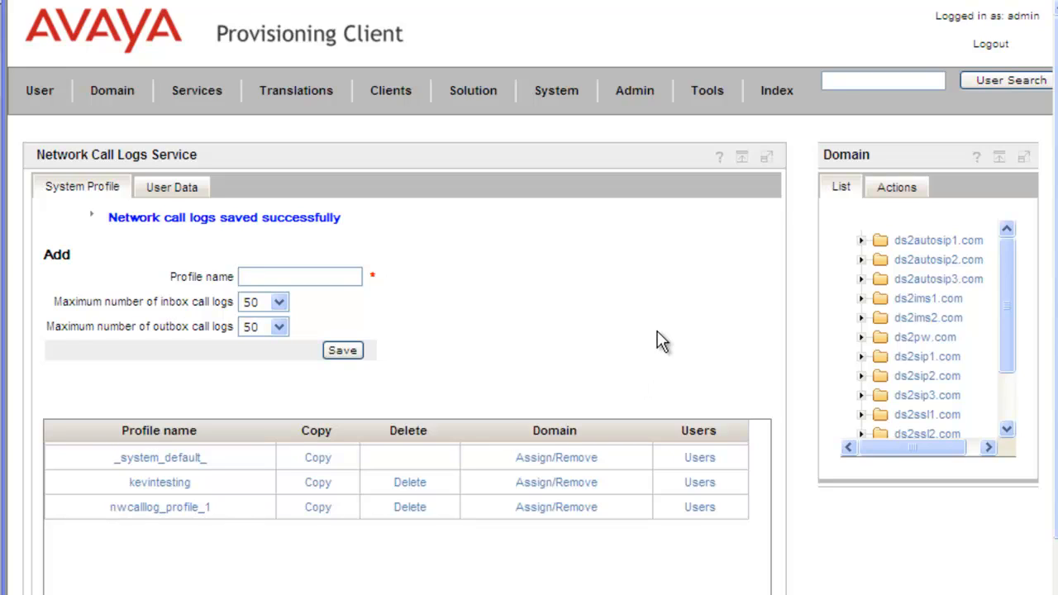
# Assign the ds2autosip1.com domain to the kevintesting profile
pyautogui.click(572, 487)
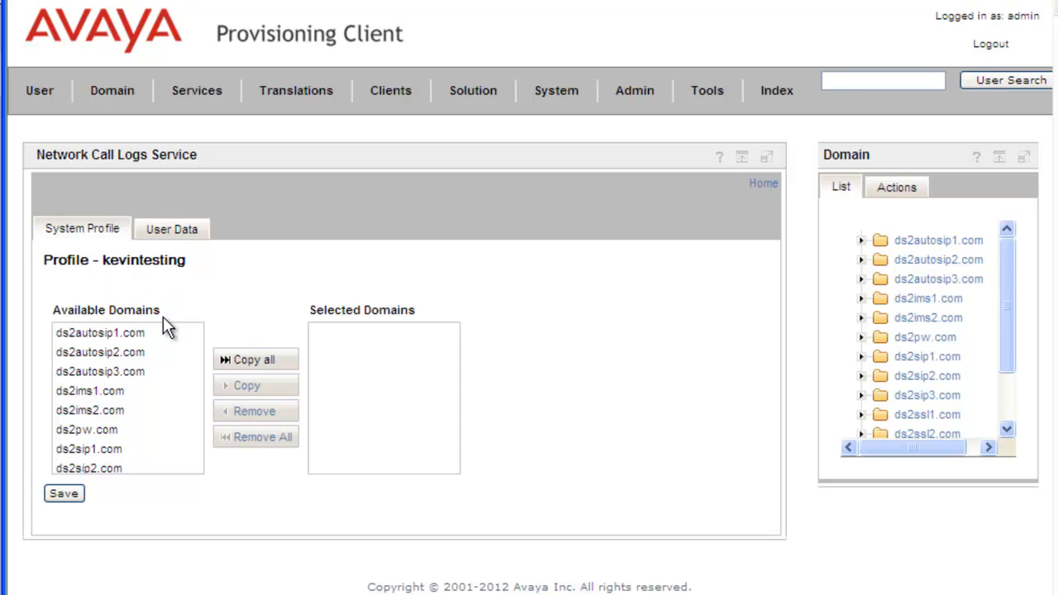
pyautogui.click(112, 333)
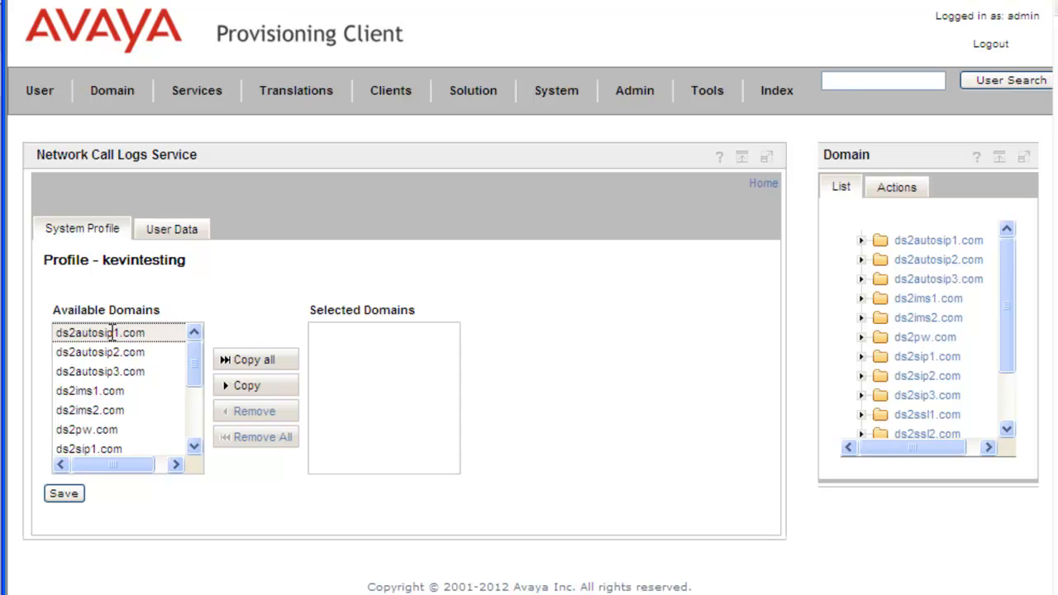
pyautogui.click(252, 388)
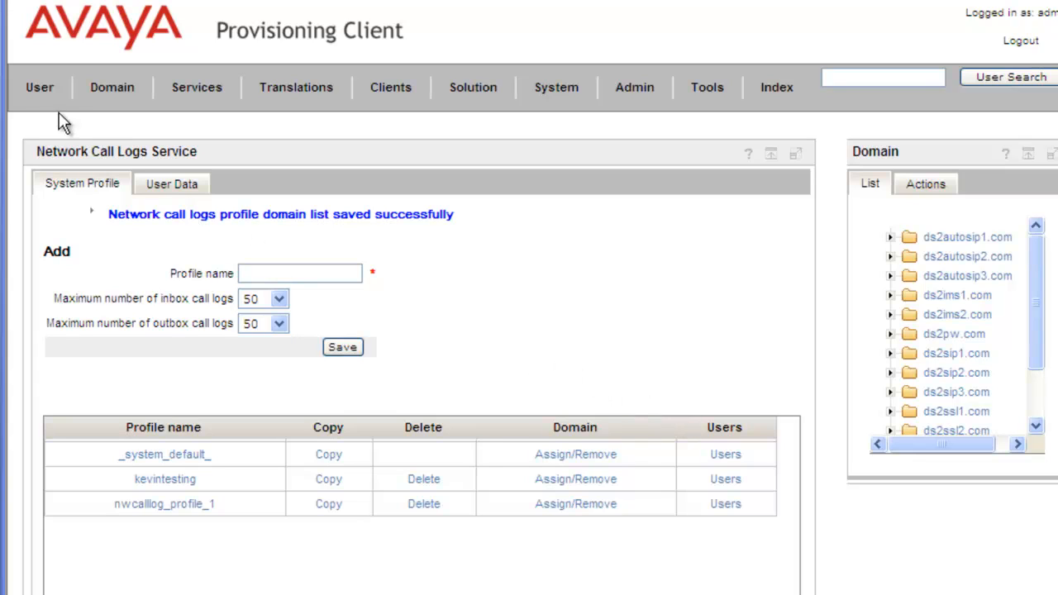
# Run an advanced user search by user name in ds2autosip1.com for the pasted user address
pyautogui.click(39, 99)
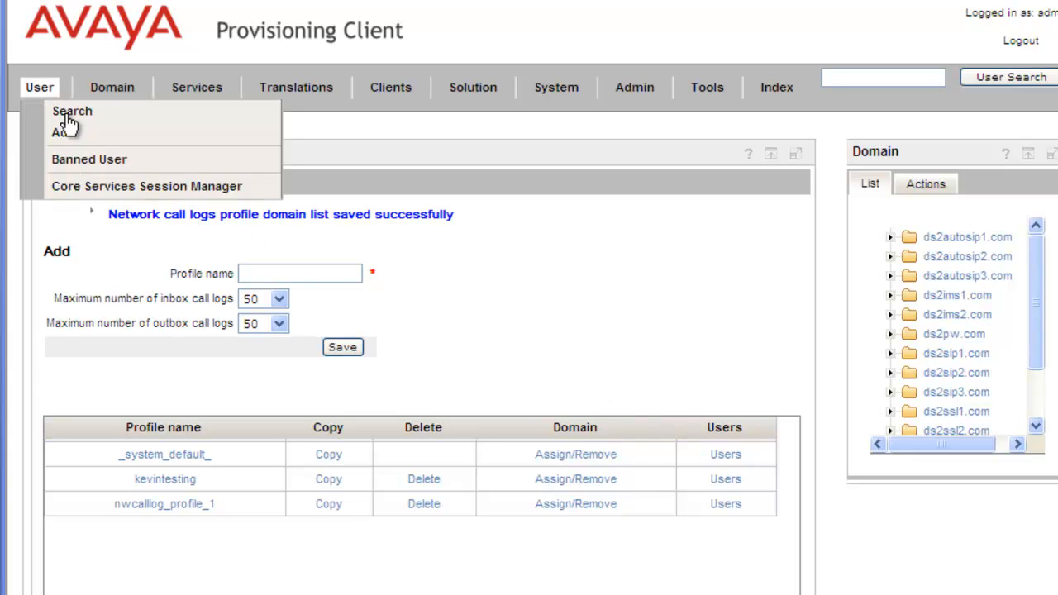
pyautogui.click(67, 114)
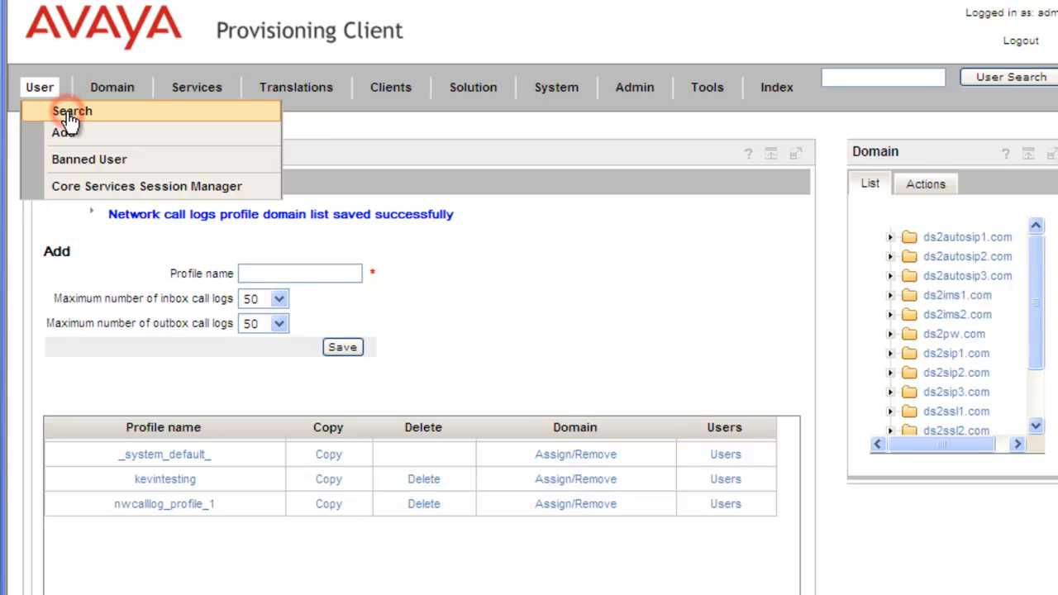
pyautogui.click(147, 273)
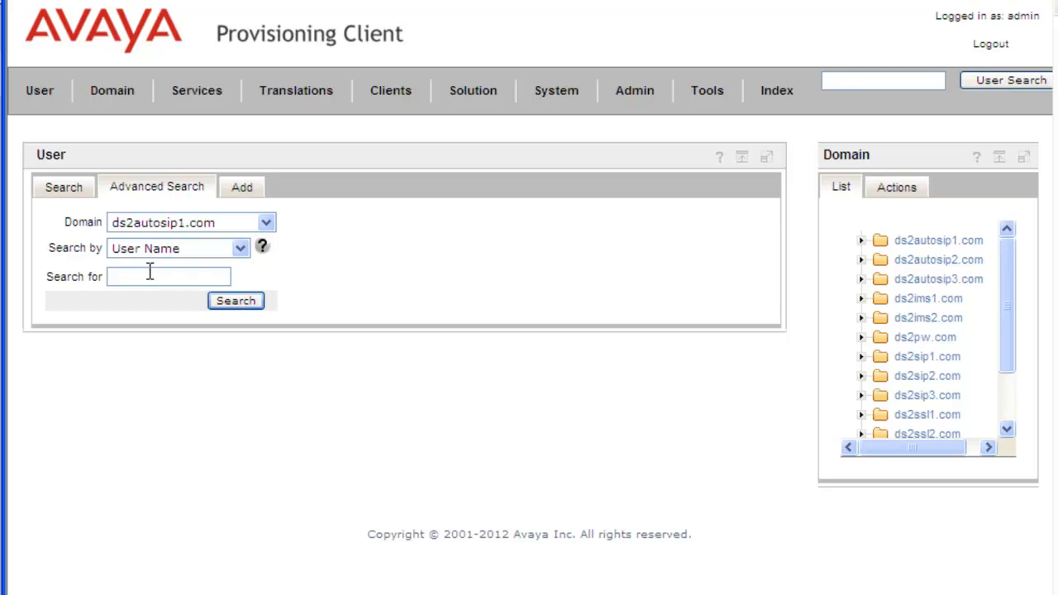
pyautogui.hotkey('ctrl', 'v')
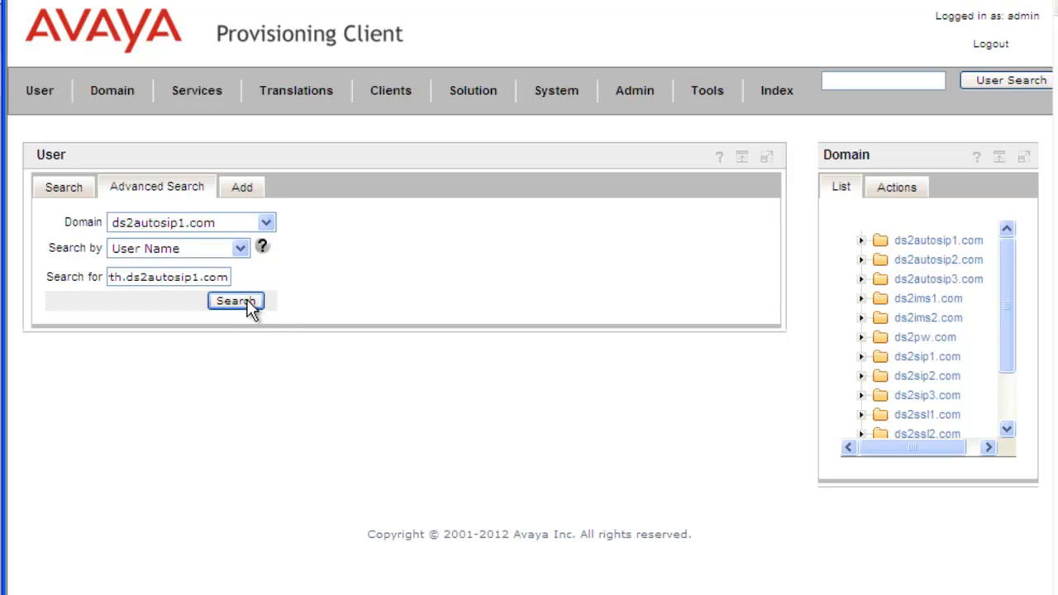
pyautogui.click(236, 302)
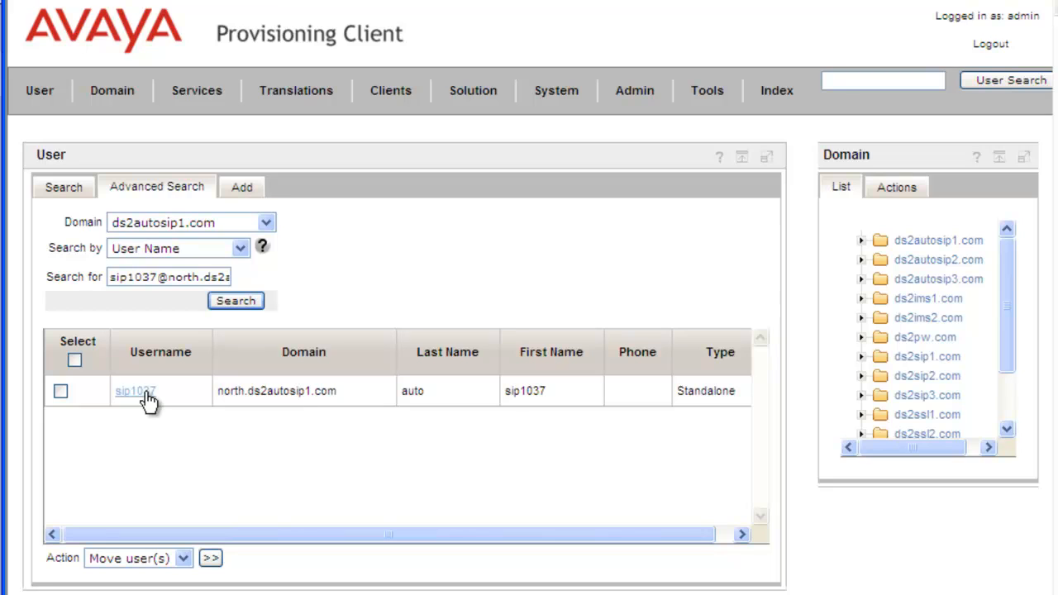
# Open the found user's services, enable Network Call Logs, and save
pyautogui.click(142, 393)
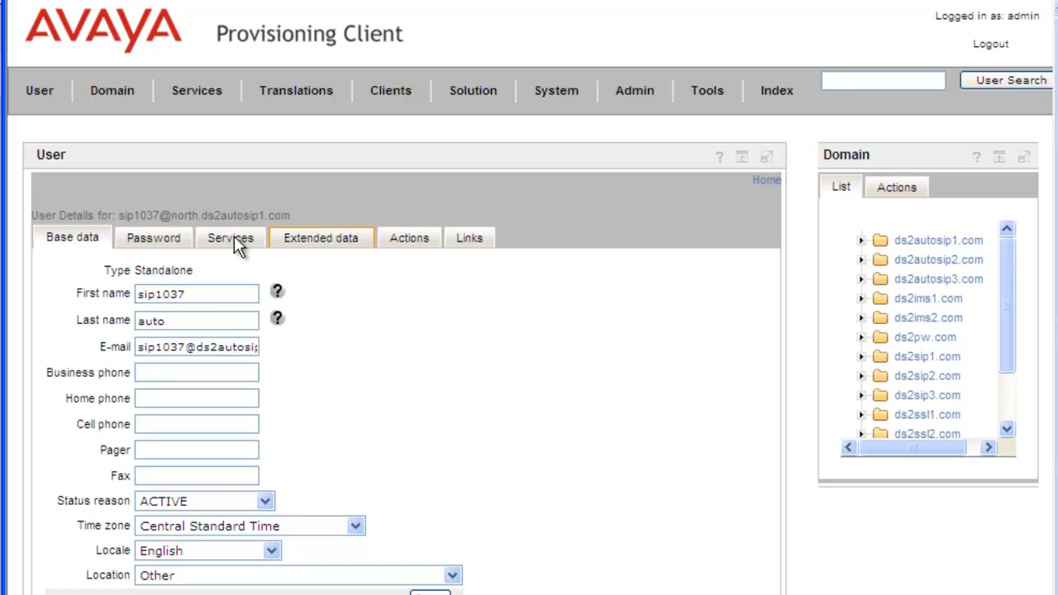
pyautogui.scroll(-10, 396, 356)
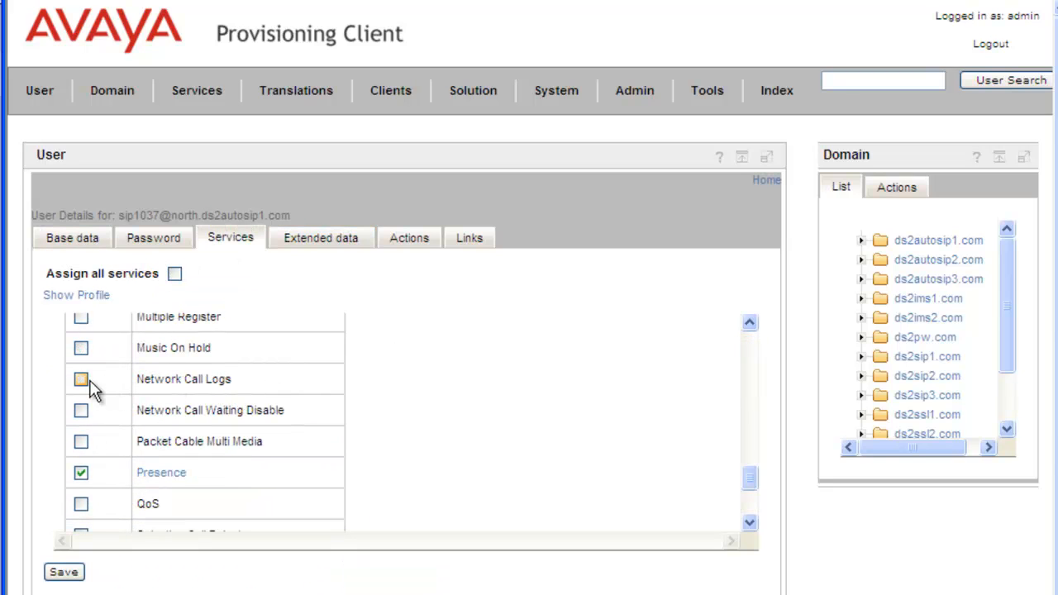
pyautogui.click(81, 380)
pyautogui.click(66, 572)
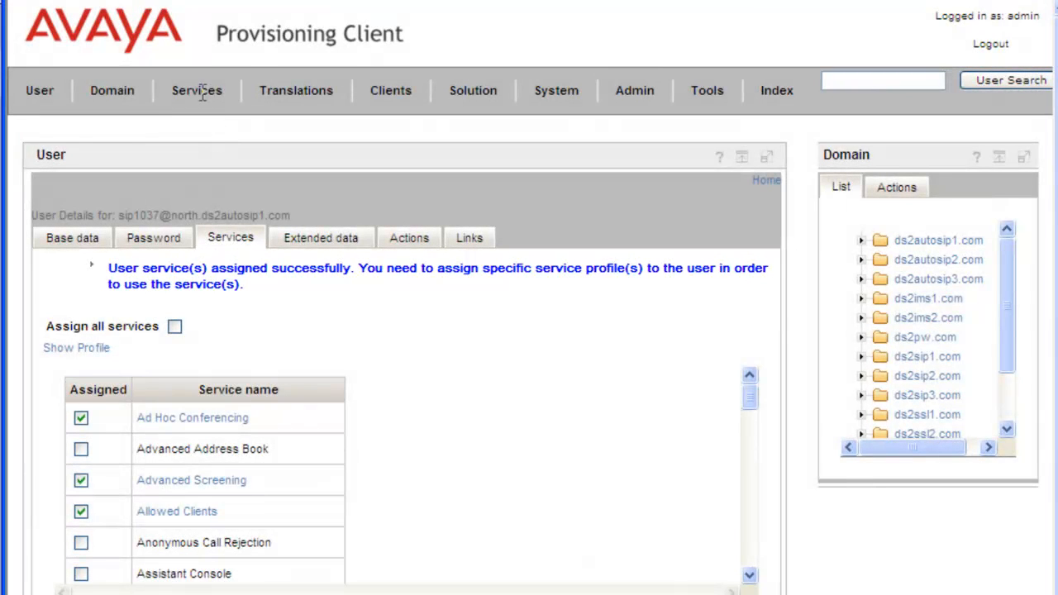
# Return to the Network Call Logs service and assign the kevintesting system profile to the user
pyautogui.click(203, 95)
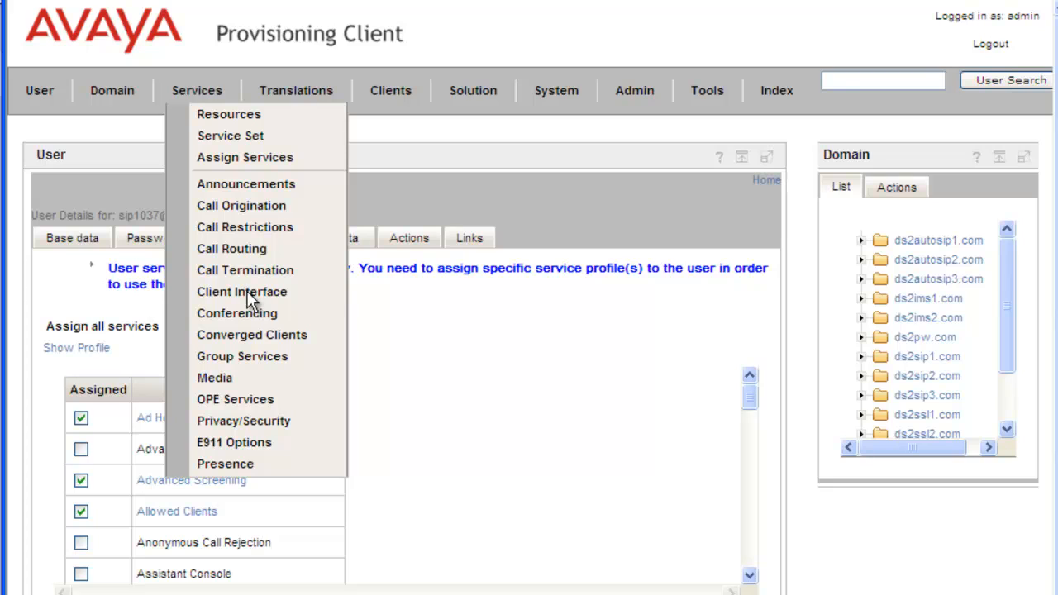
pyautogui.moveTo(248, 299)
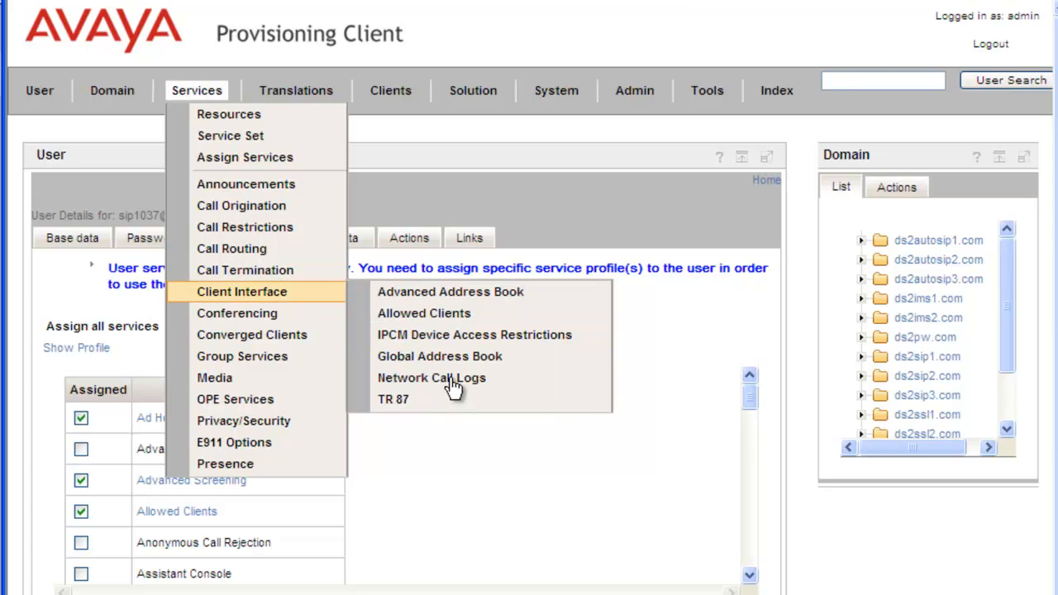
pyautogui.click(453, 386)
pyautogui.click(181, 360)
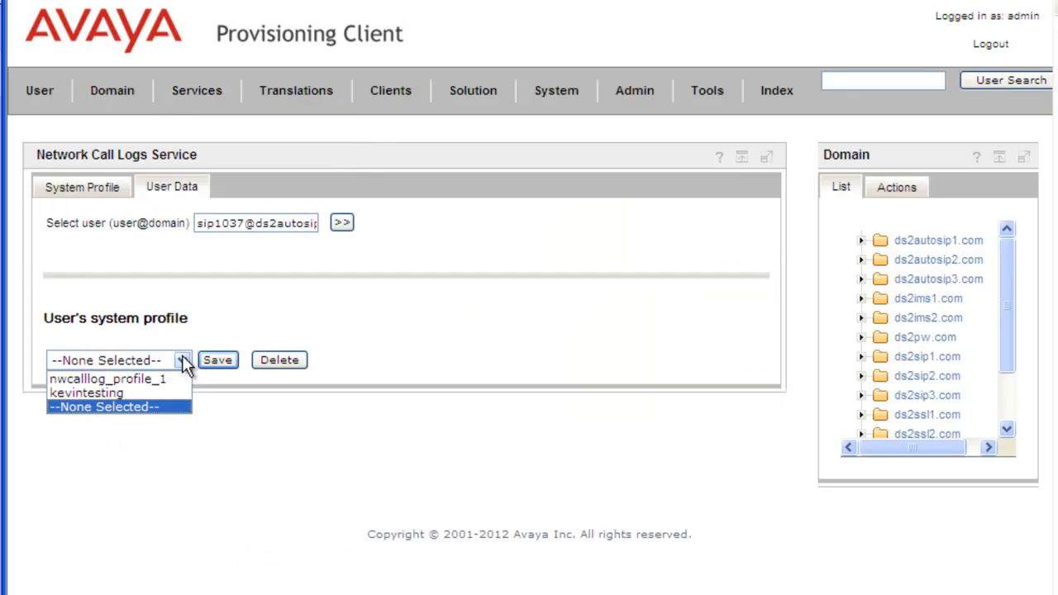
pyautogui.click(148, 393)
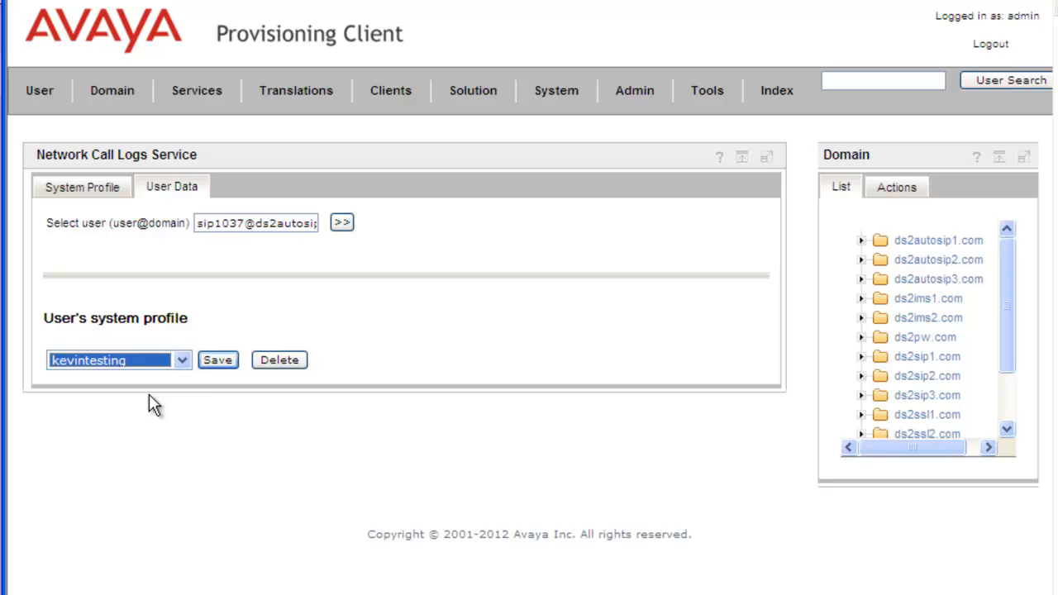
pyautogui.click(226, 362)
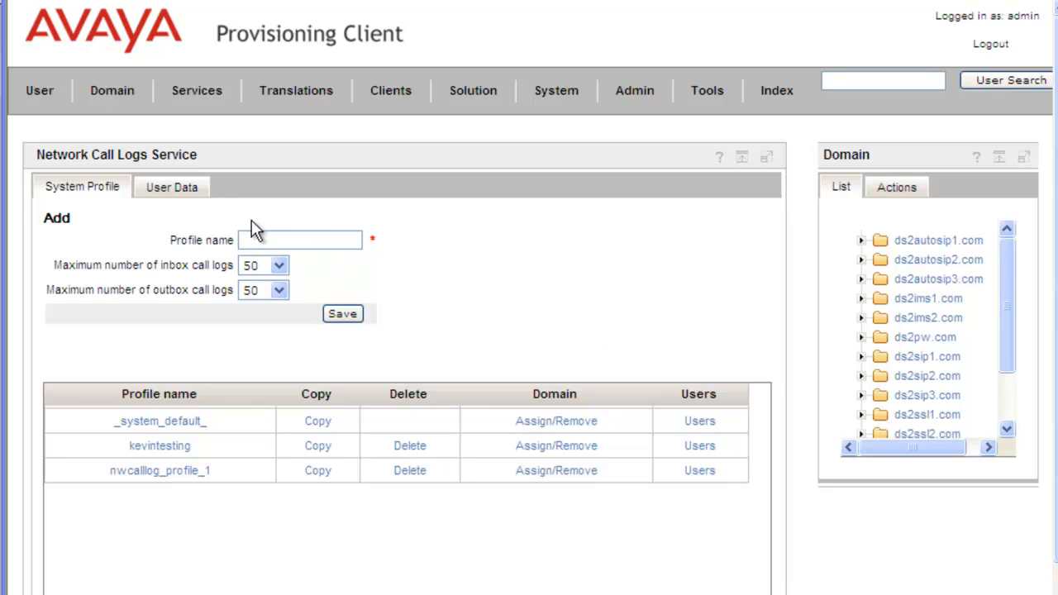
# Unassign the user's system profile, entering the admin password to confirm
pyautogui.click(189, 185)
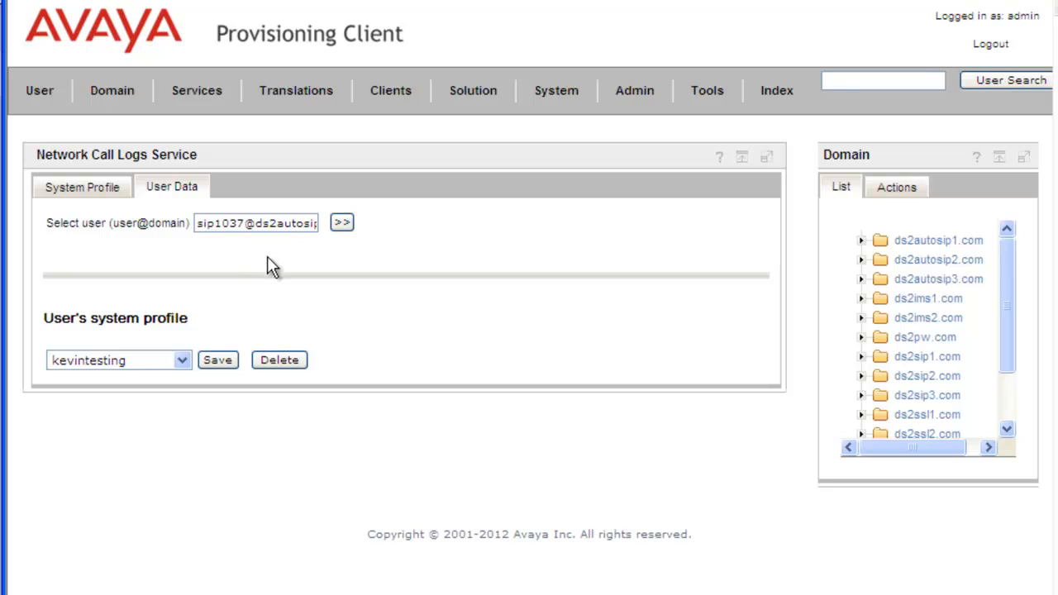
pyautogui.click(281, 364)
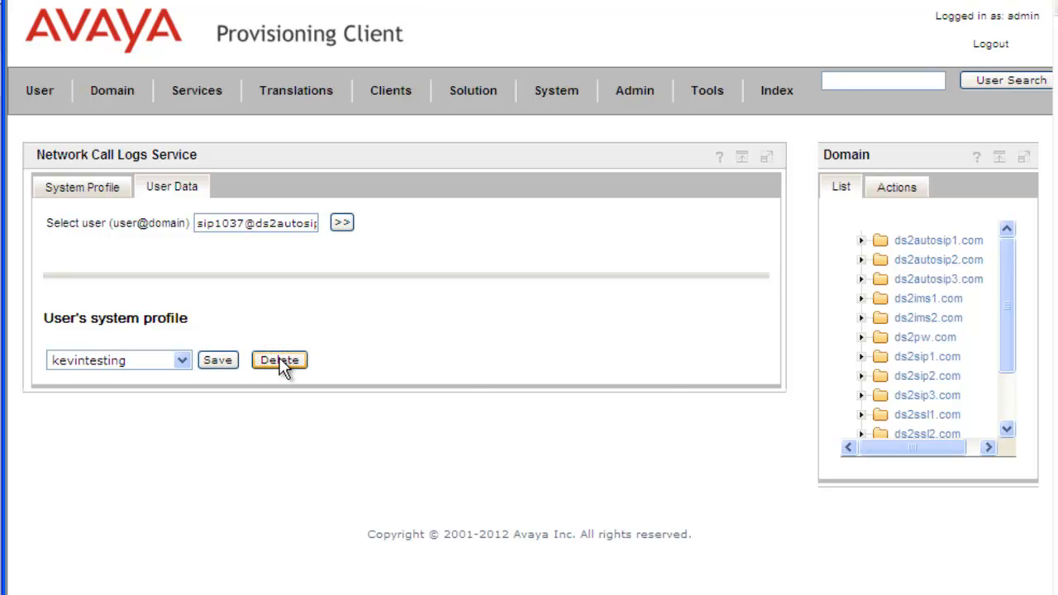
pyautogui.click(490, 426)
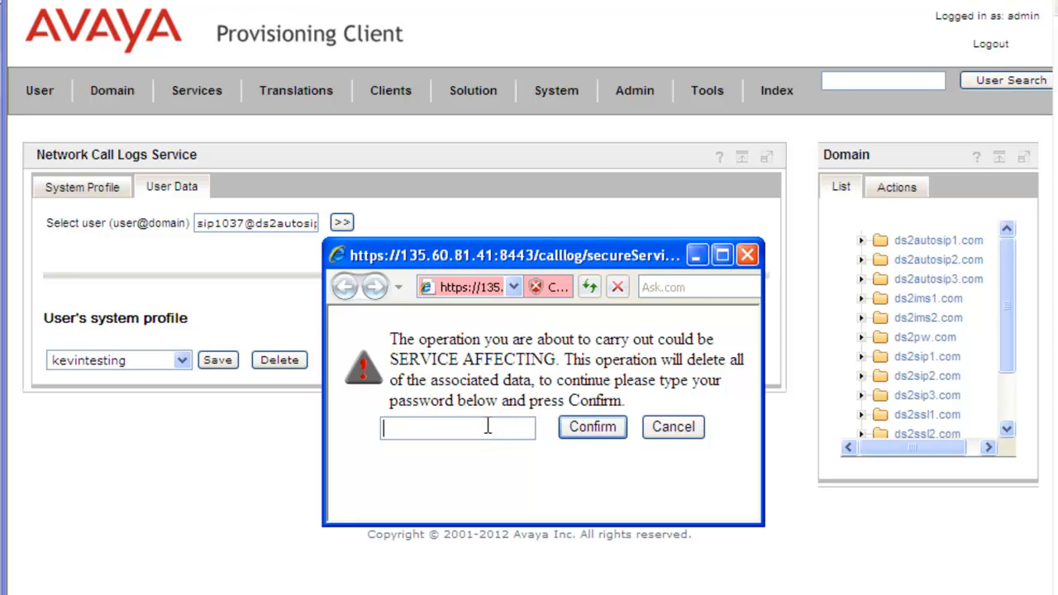
pyautogui.write('•••••')
pyautogui.click(588, 428)
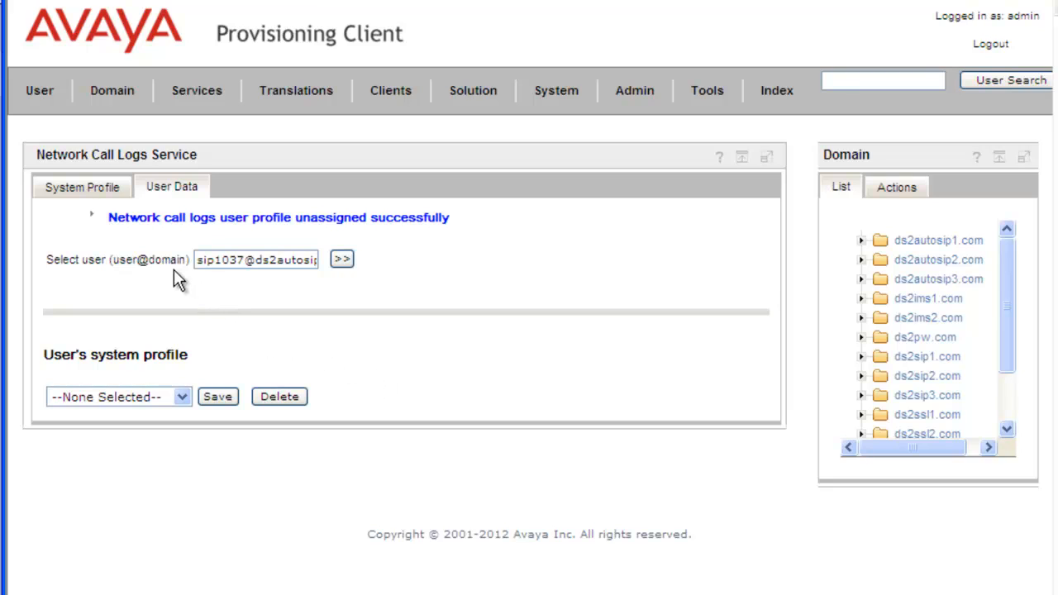
# Remove the ds2autosip1.com domain from the kevintesting profile and save the domain list
pyautogui.click(102, 189)
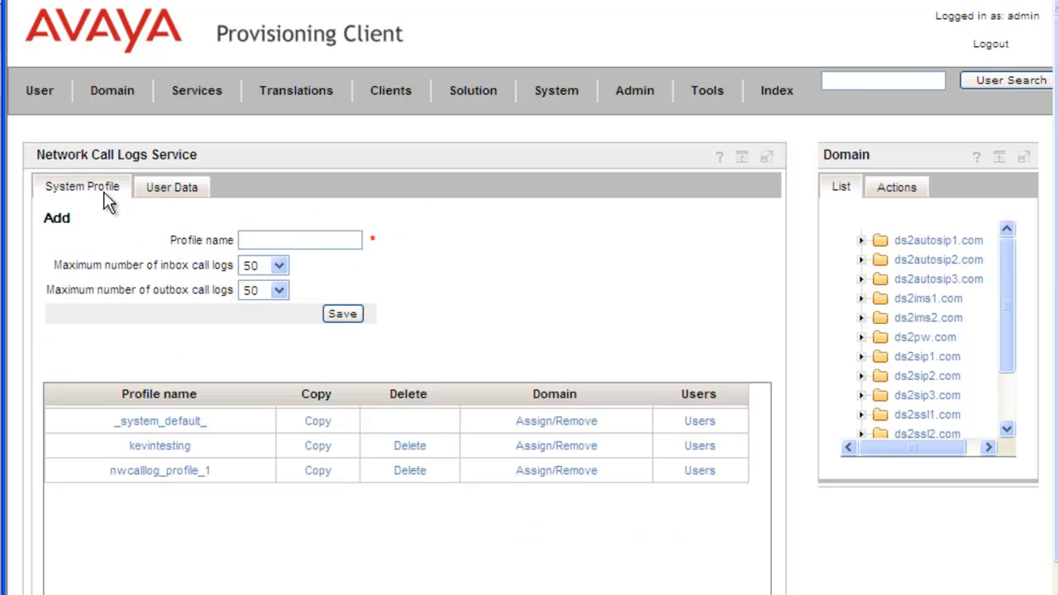
pyautogui.click(567, 446)
pyautogui.click(352, 335)
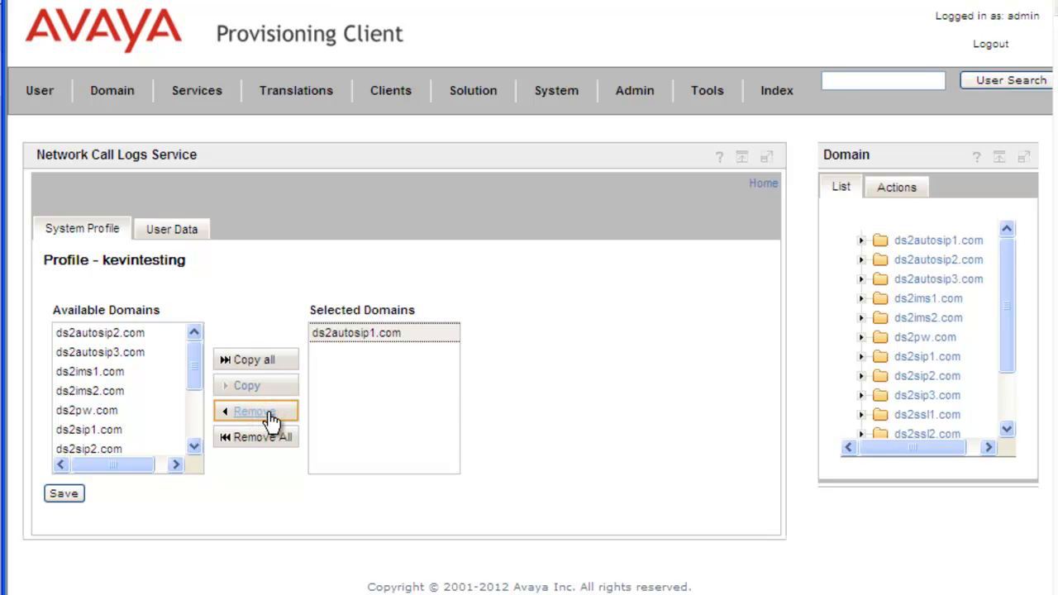
pyautogui.click(271, 412)
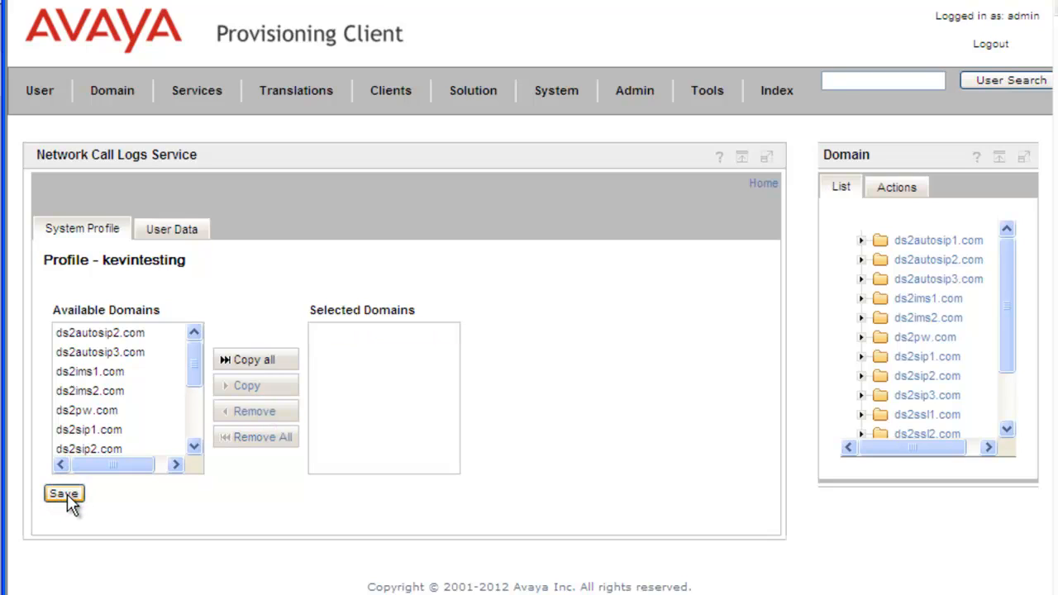
pyautogui.click(67, 496)
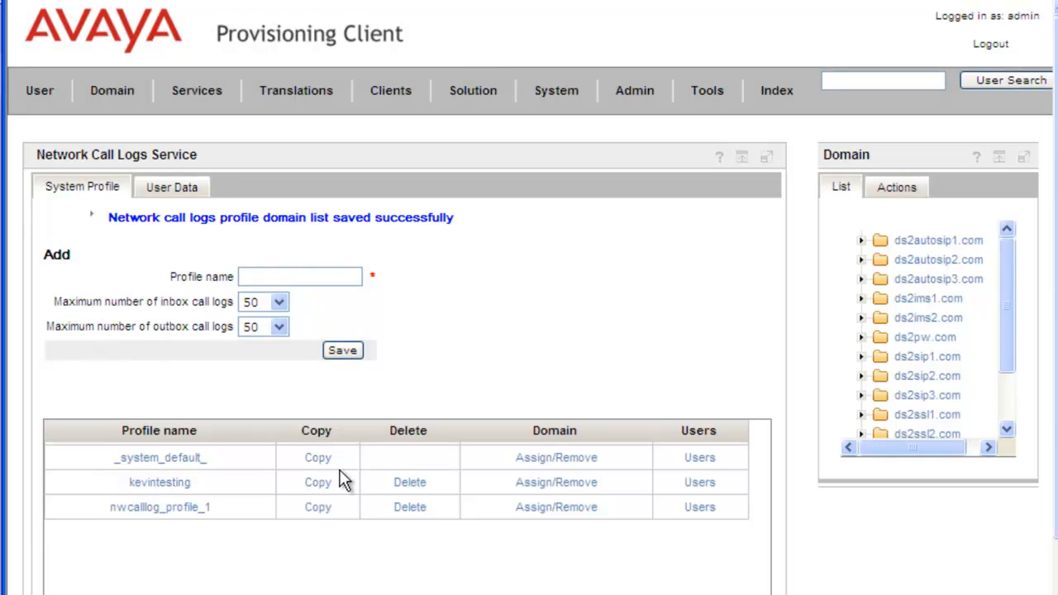
# Delete the kevintesting profile, entering the admin password to confirm
pyautogui.click(410, 483)
pyautogui.click(409, 482)
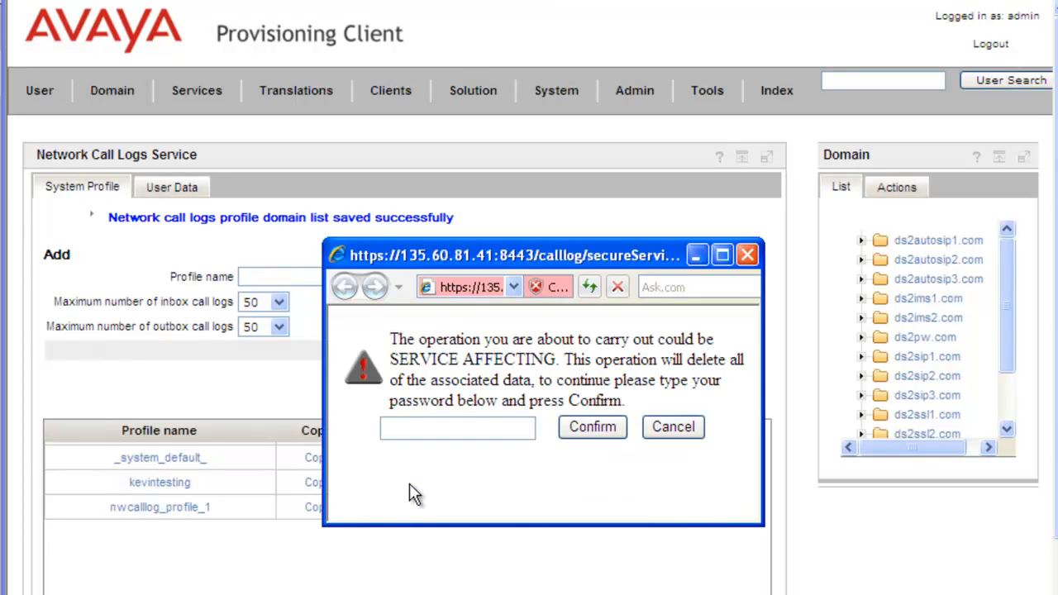
pyautogui.click(414, 426)
pyautogui.write('admin')
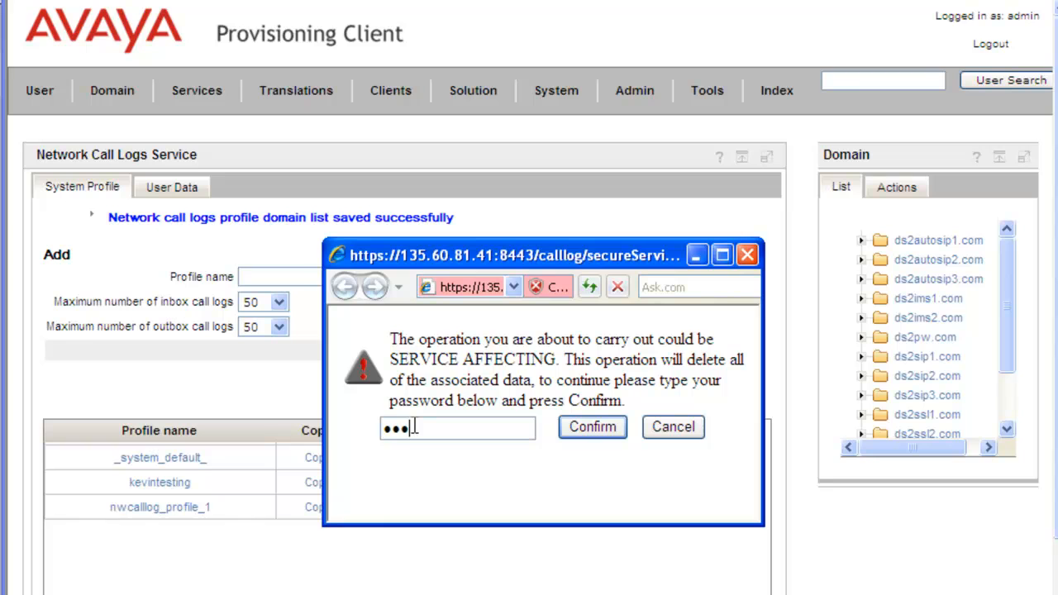
pyautogui.click(584, 434)
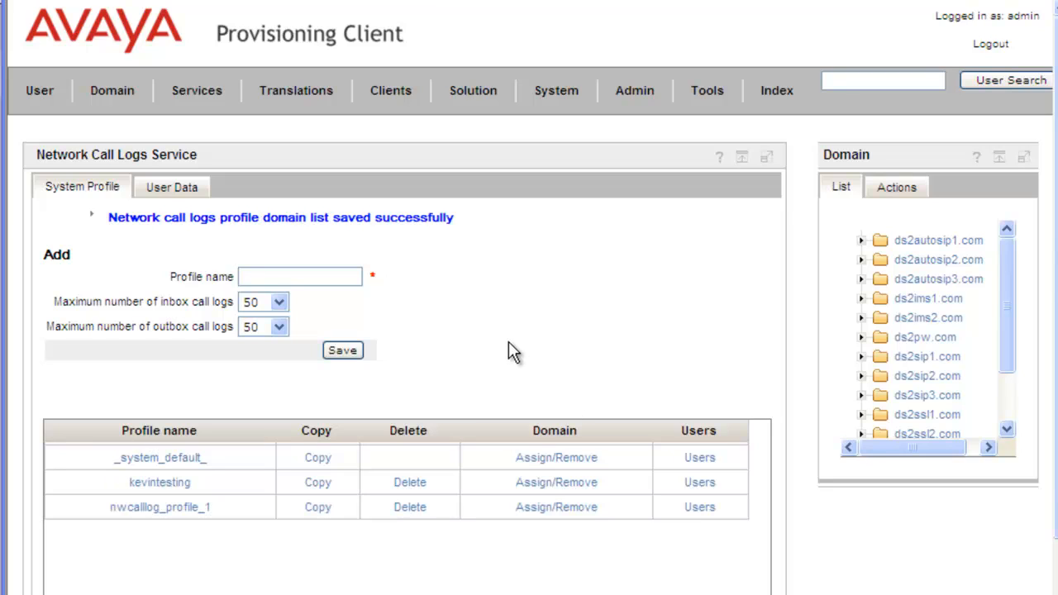
# Try to assign the kevintesting system profile to the pasted user on the Network Call Logs user data page
pyautogui.click(162, 185)
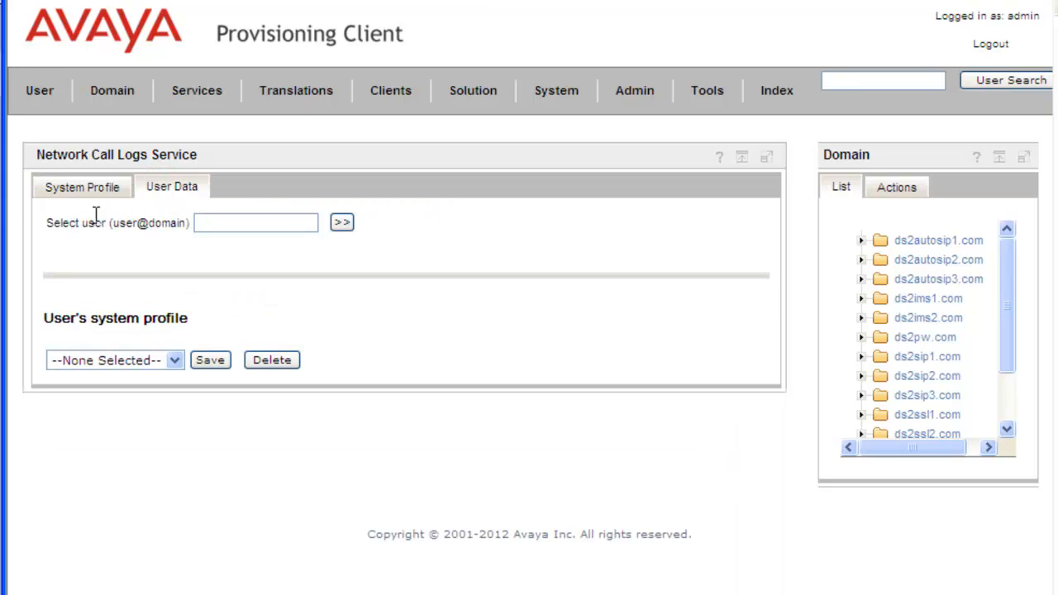
pyautogui.click(221, 224)
pyautogui.hotkey('ctrl', 'v')
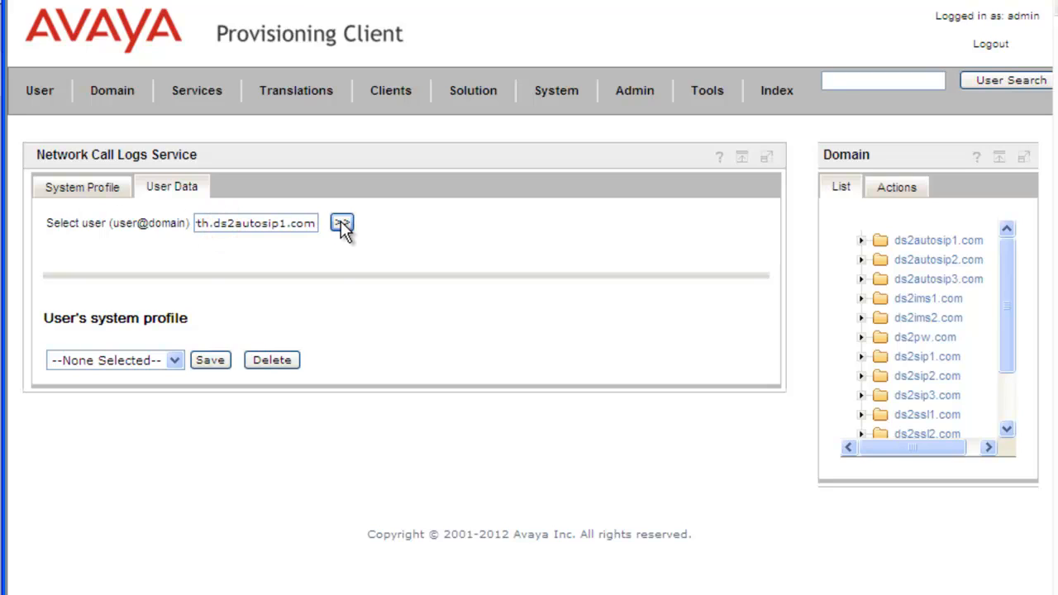
pyautogui.click(342, 224)
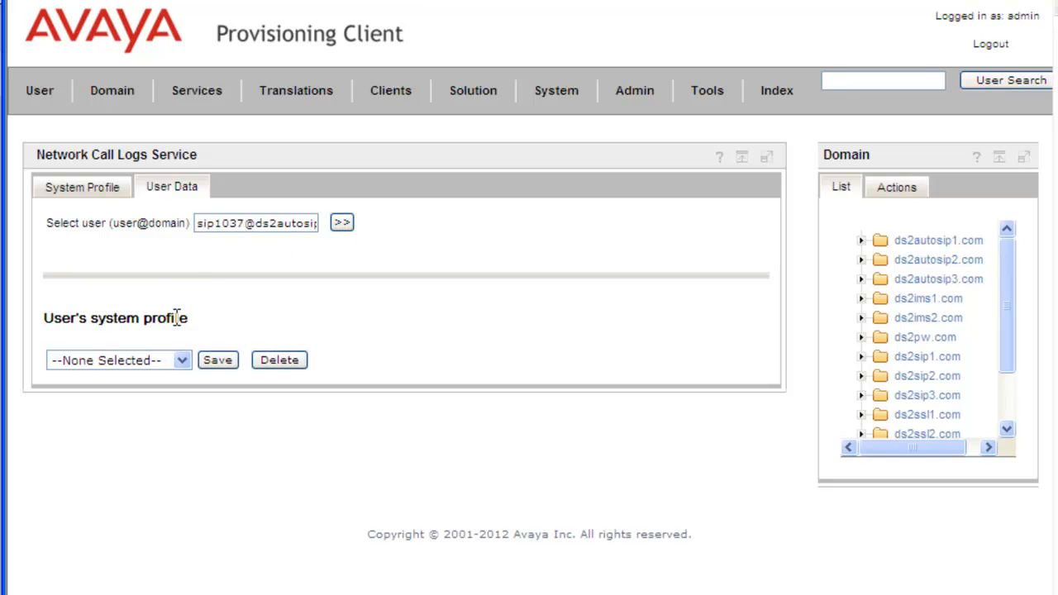
pyautogui.click(182, 361)
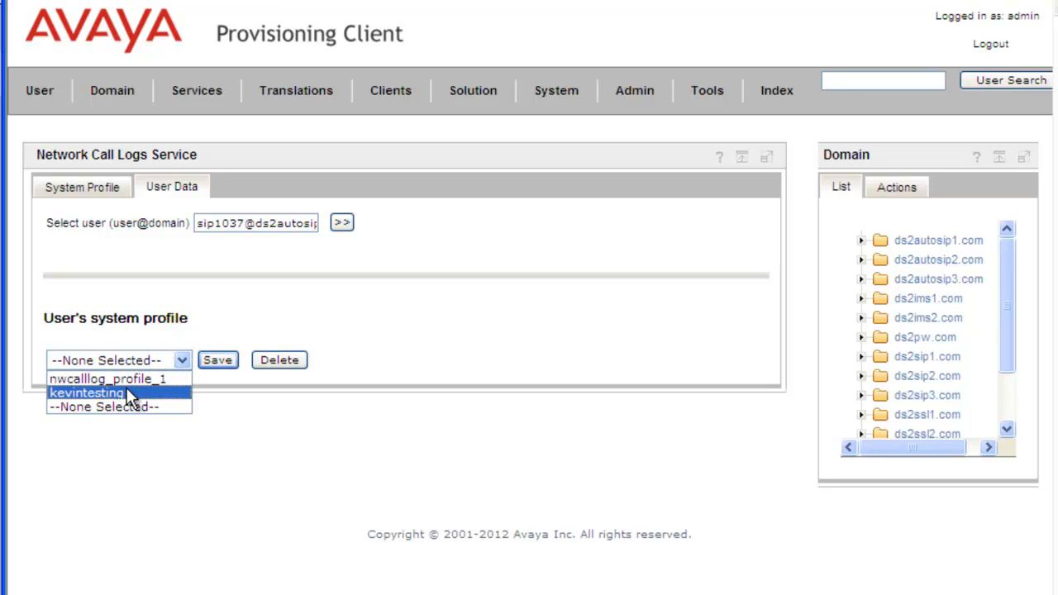
pyautogui.click(125, 392)
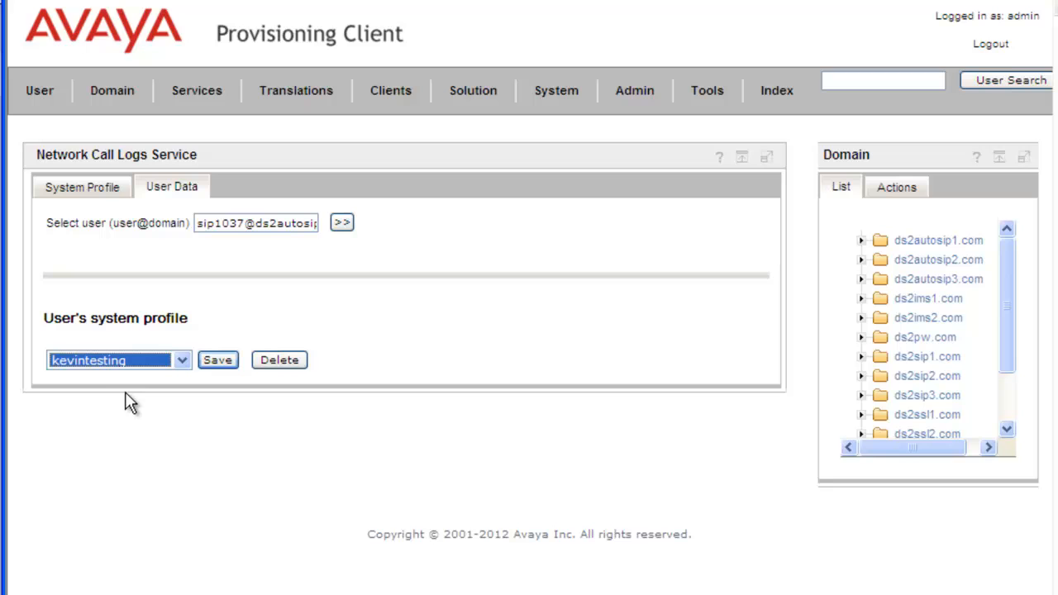
pyautogui.click(221, 362)
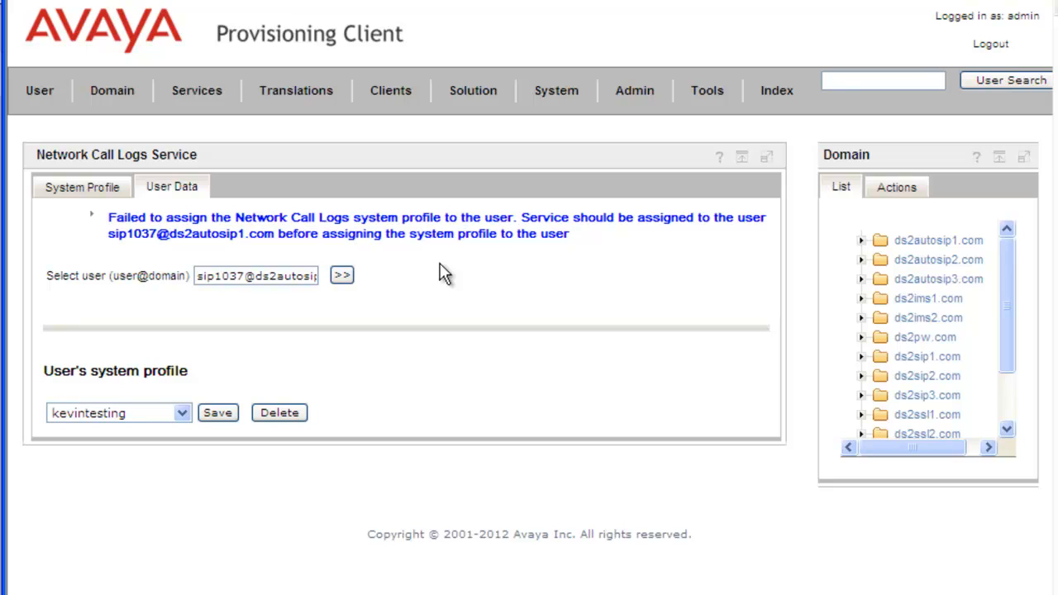
# Try to delete the kevintesting profile, entering the admin password to confirm
pyautogui.click(39, 96)
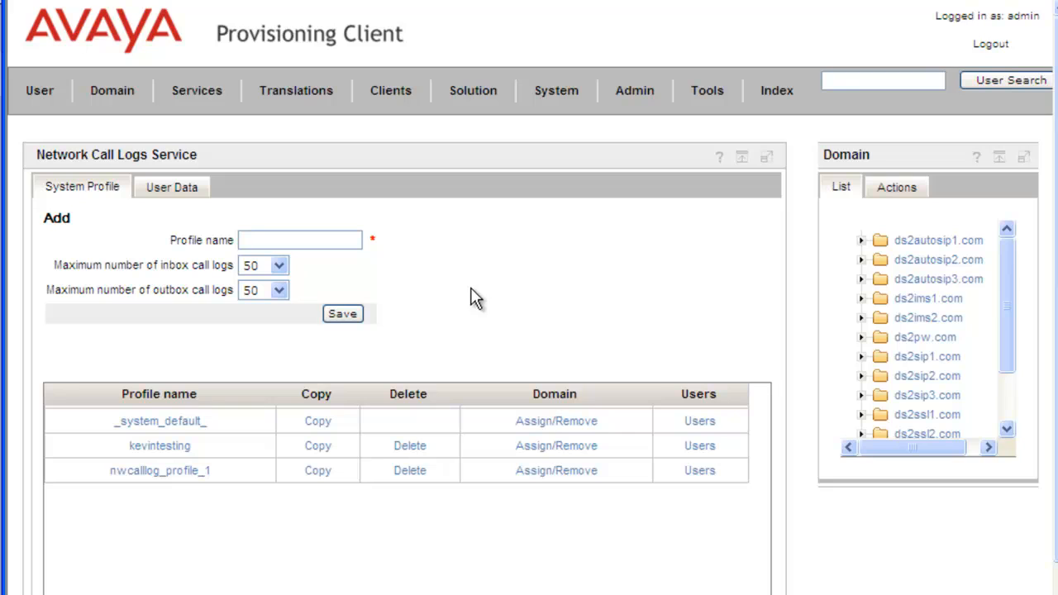
pyautogui.click(410, 447)
pyautogui.click(417, 432)
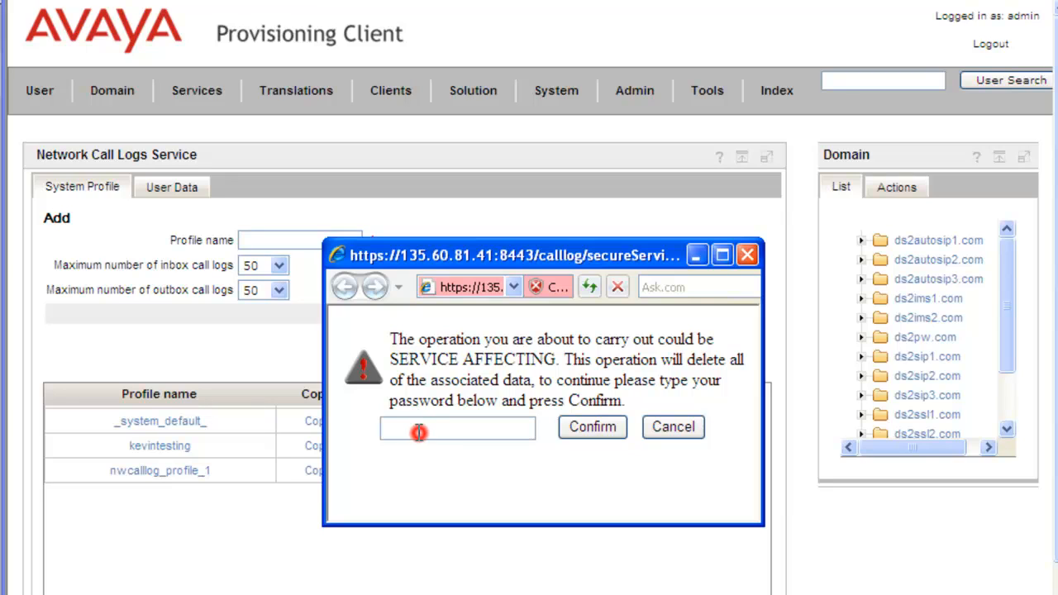
pyautogui.write('••')
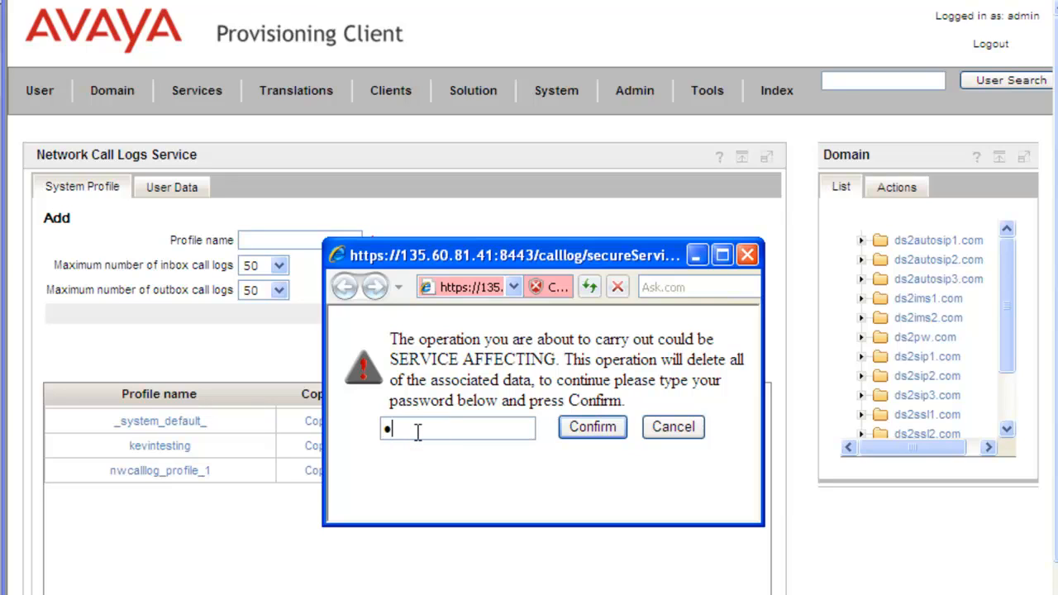
pyautogui.write('•••')
pyautogui.click(593, 436)
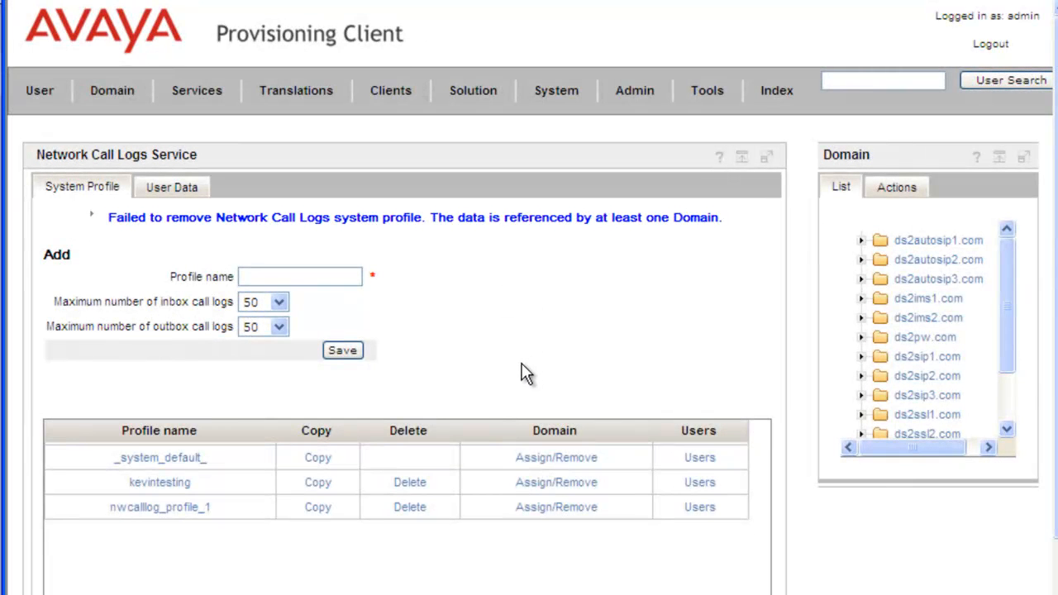
# Remove the ds2autosip1.com domain from the kevintesting profile's selected domains and save the domain list
pyautogui.click(552, 491)
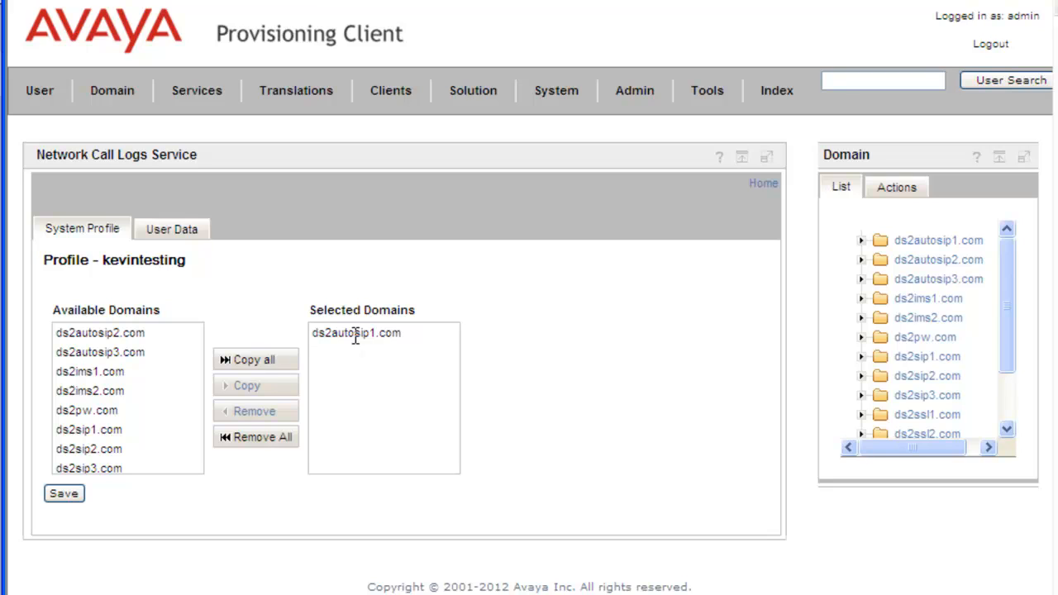
pyautogui.click(355, 333)
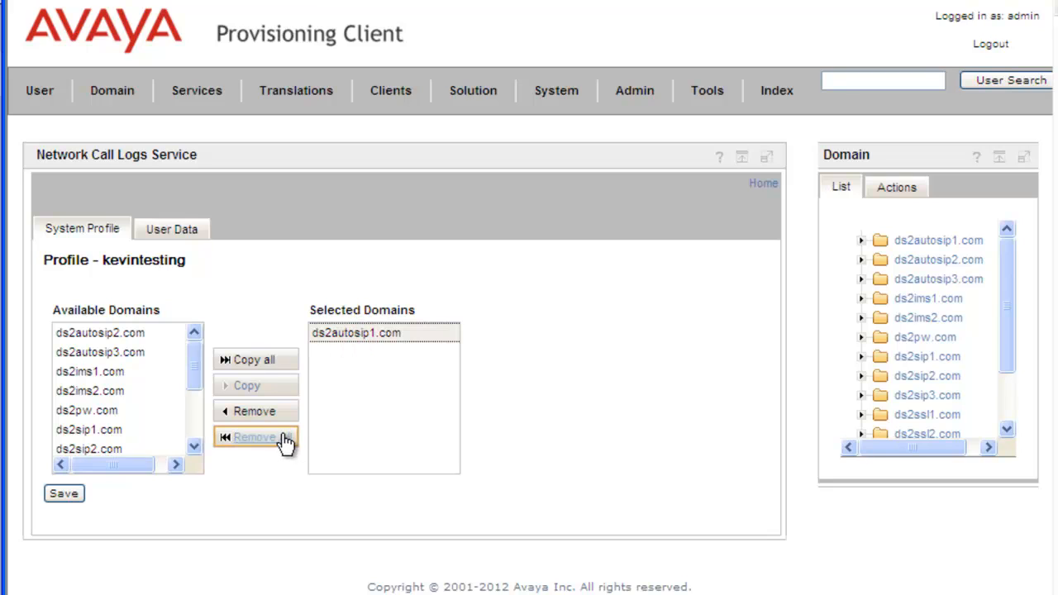
pyautogui.click(257, 415)
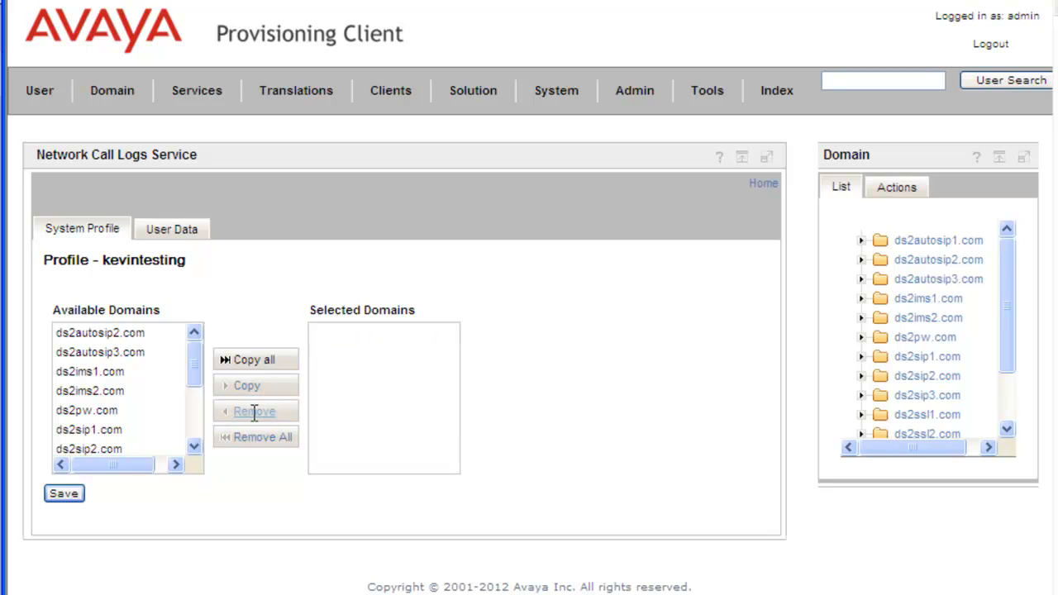
pyautogui.click(58, 495)
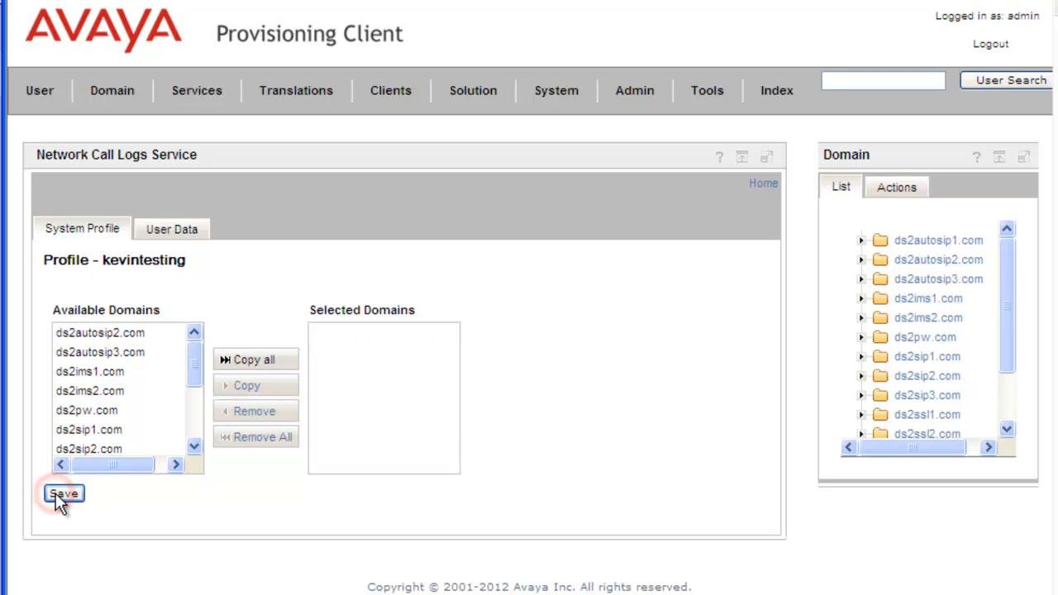